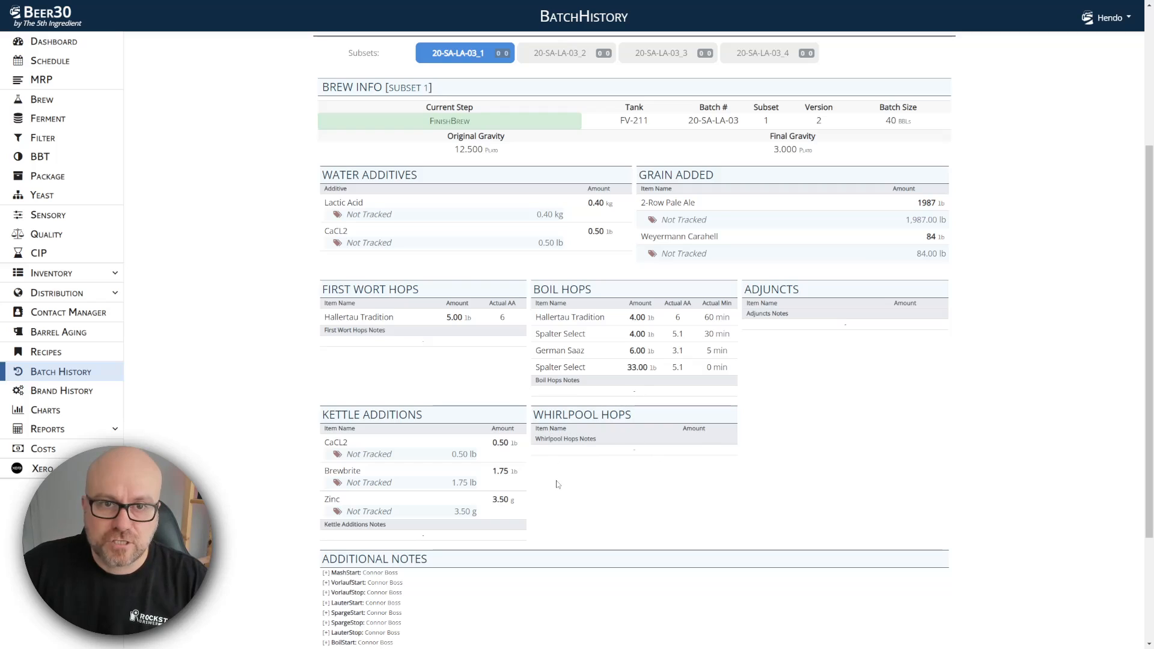
- Open the hops inventory within the raw materials inventory
scroll(552, 475, up, 4)
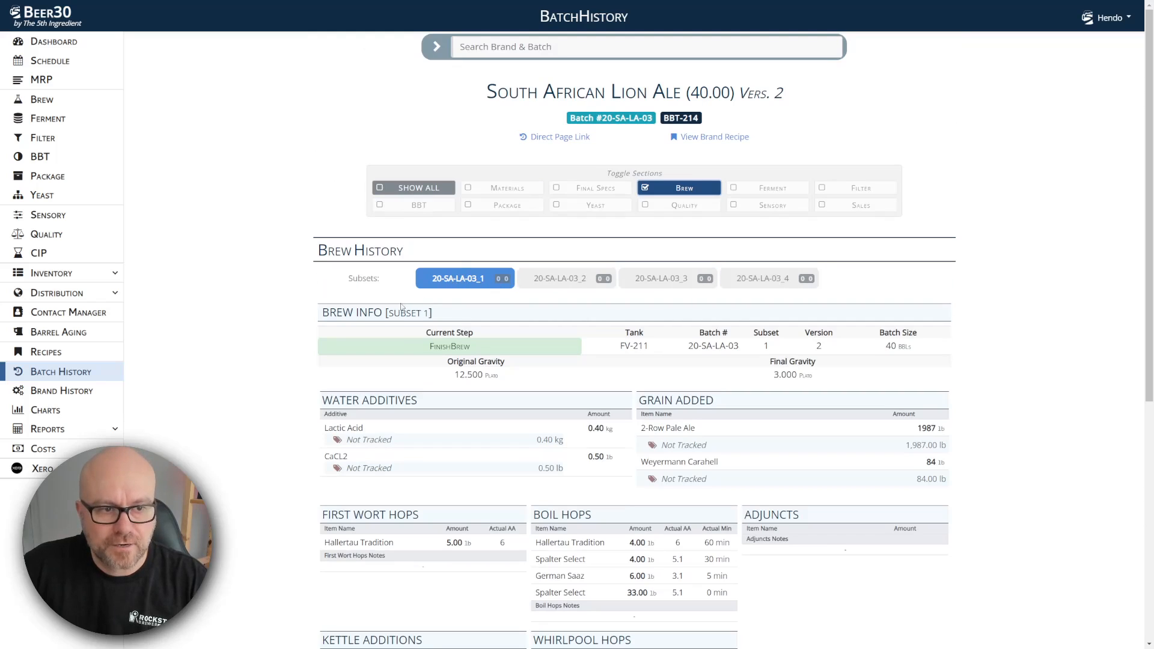
click(90, 274)
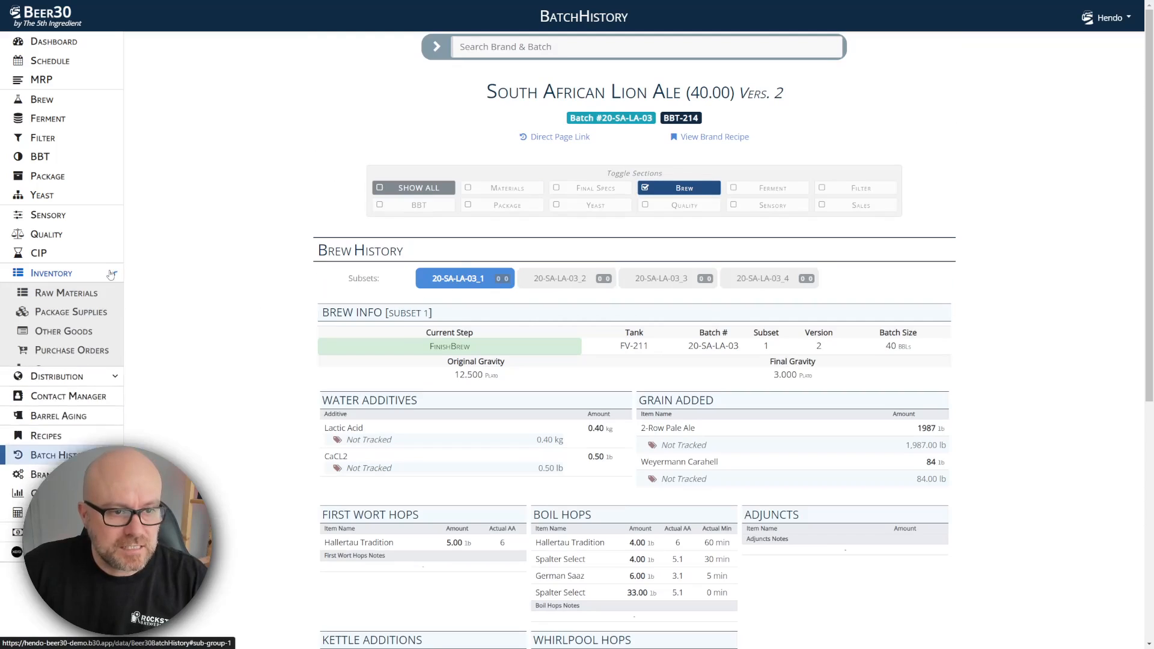
click(63, 293)
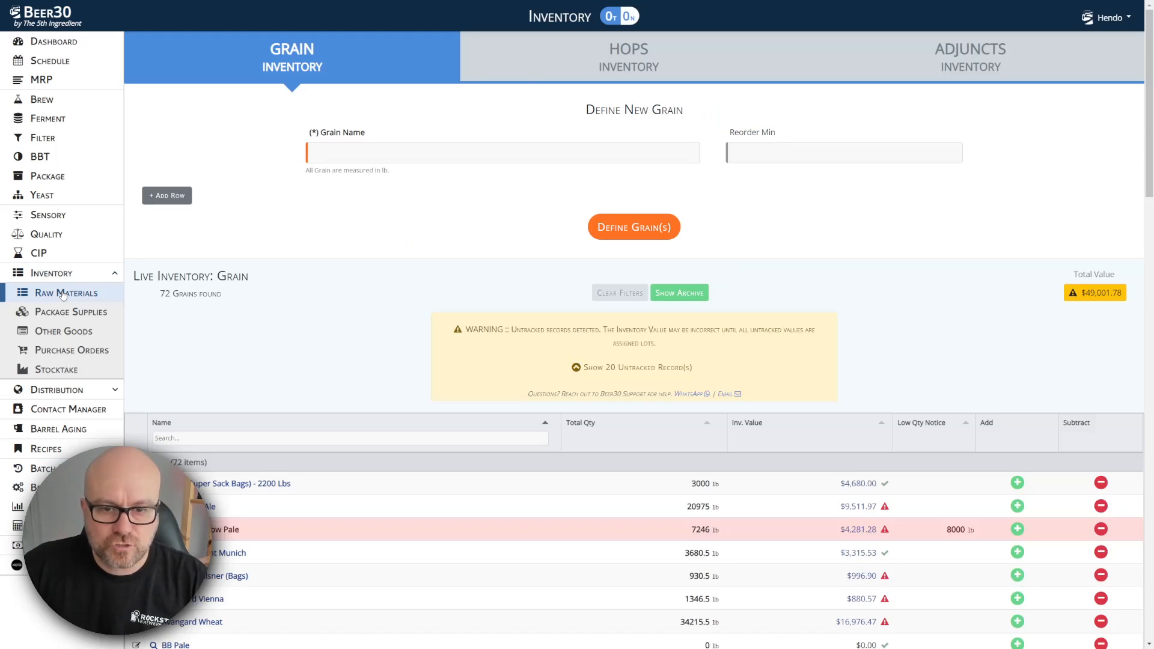
click(627, 60)
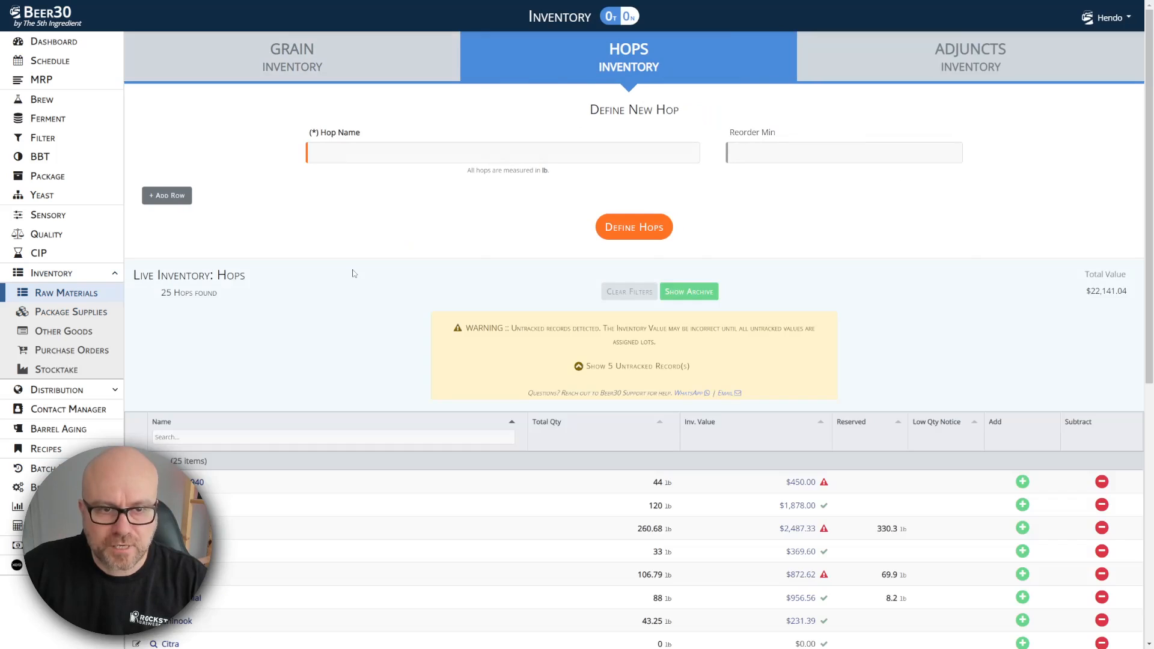
- Subtract 20 lb of Mosaic hops from lot RLMOS2018-ENHCD (Hop Head Farms) and update the hops inventory
scroll(354, 274, down, 5)
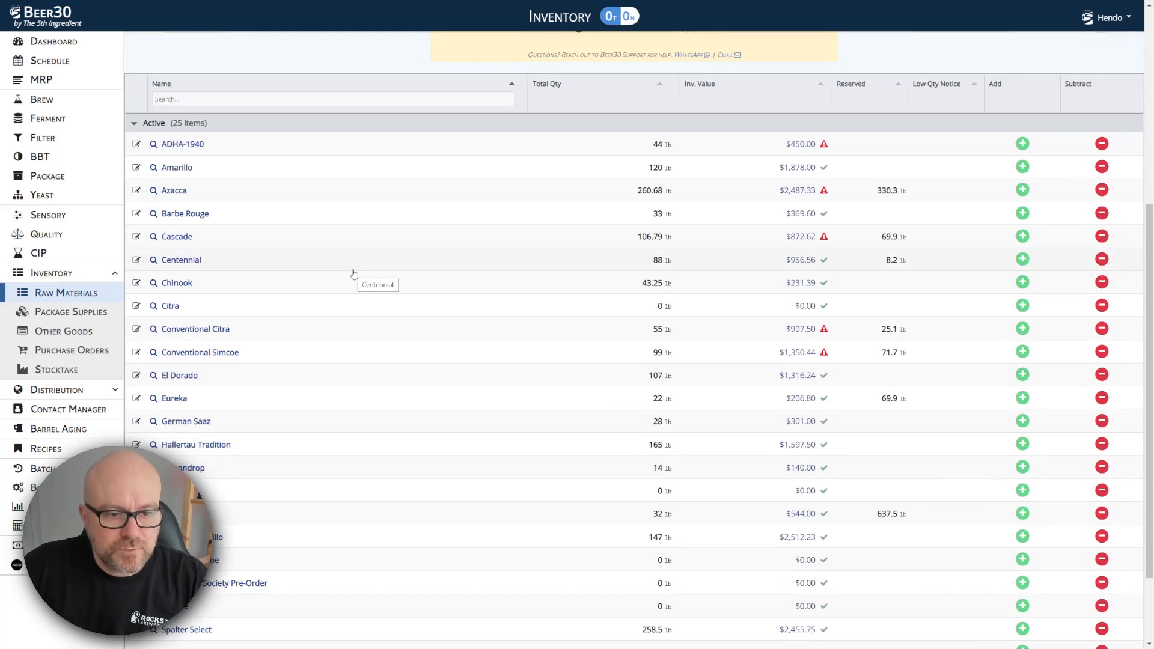
scroll(354, 274, down, 2)
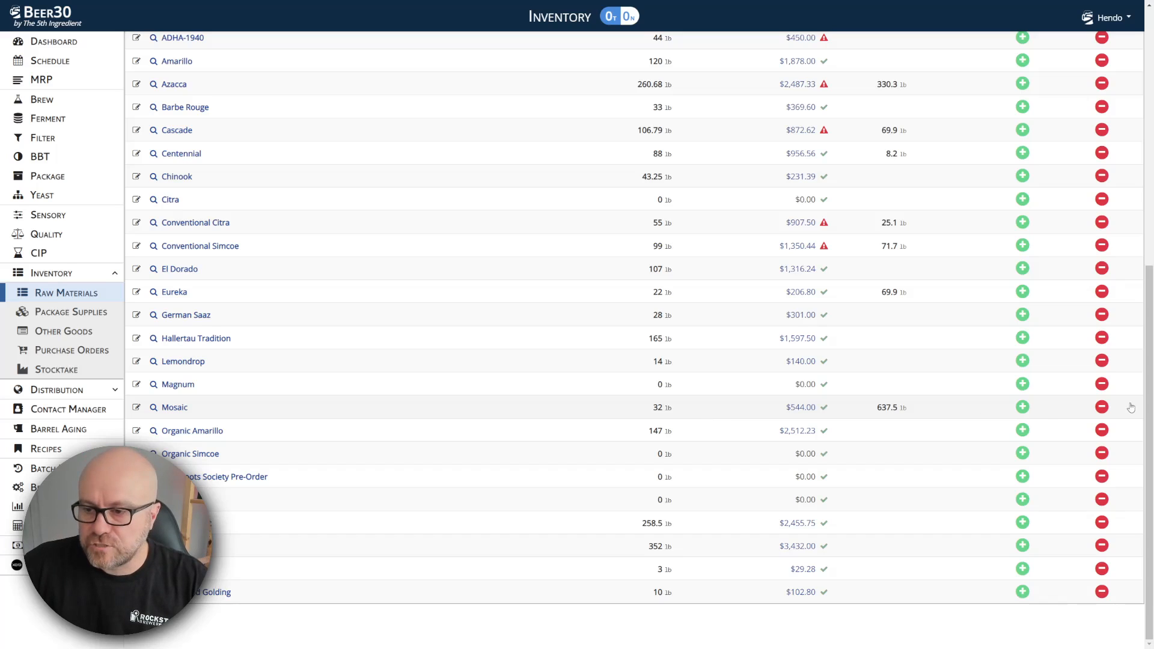
click(1103, 408)
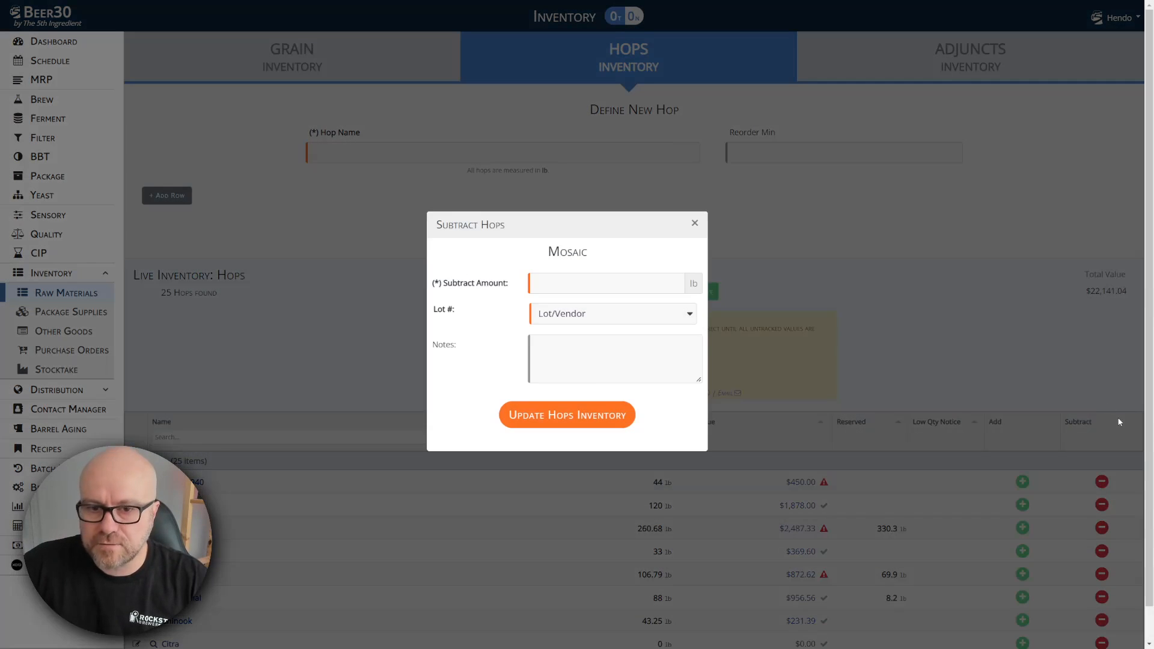
click(590, 282)
text(20)
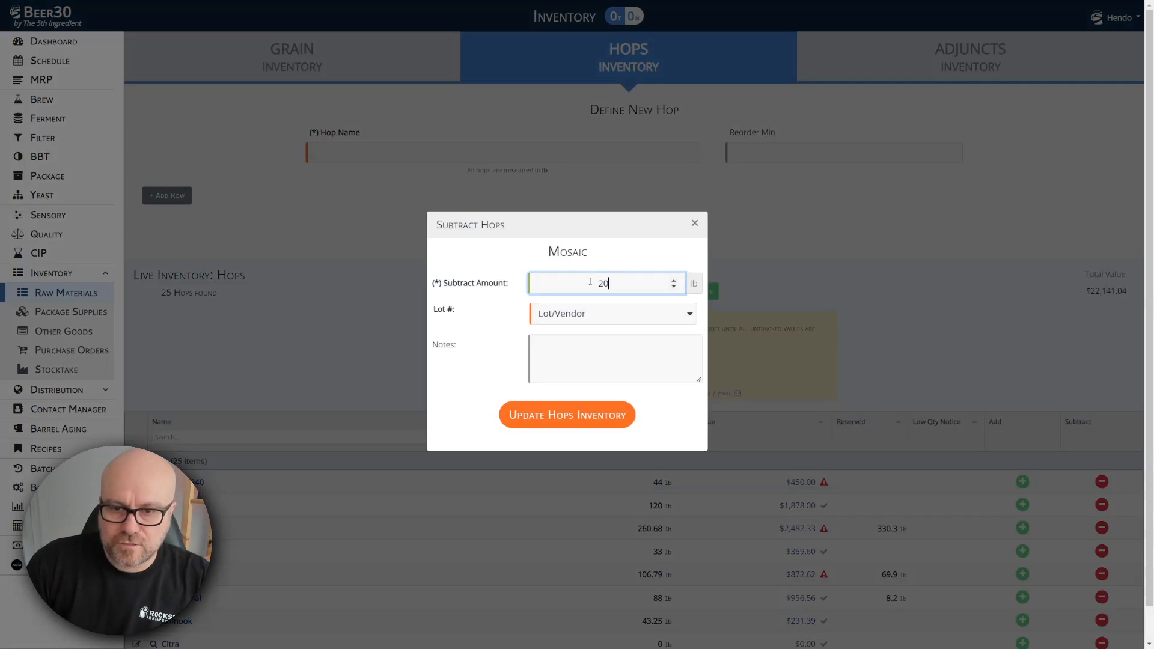
click(607, 314)
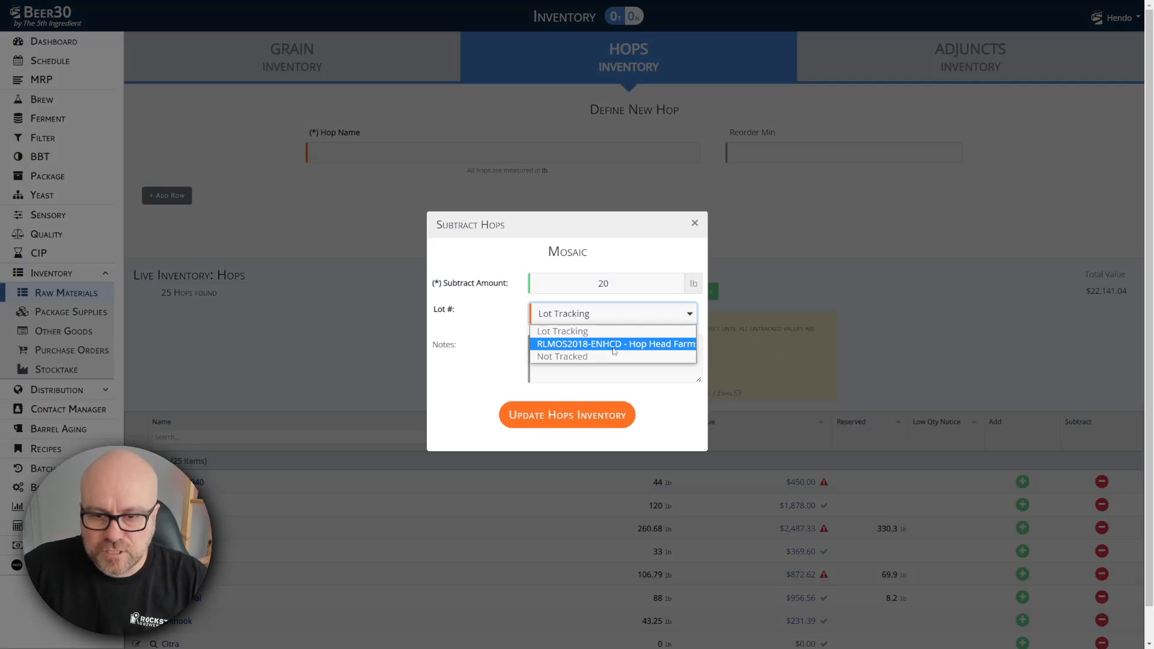
click(614, 343)
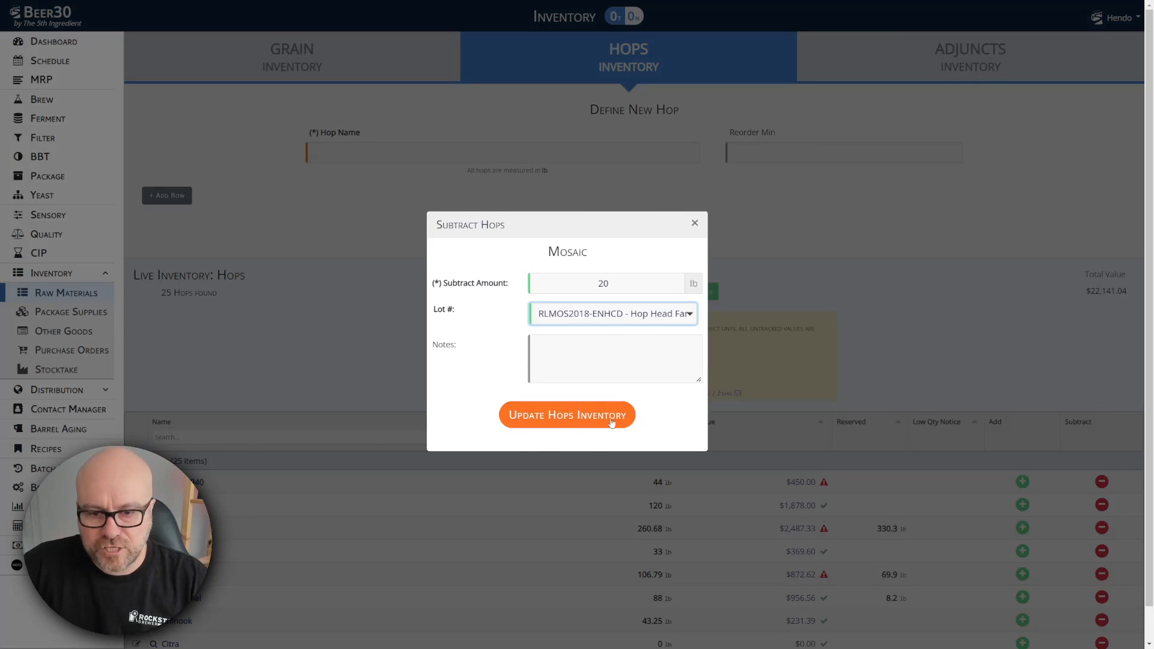
click(565, 420)
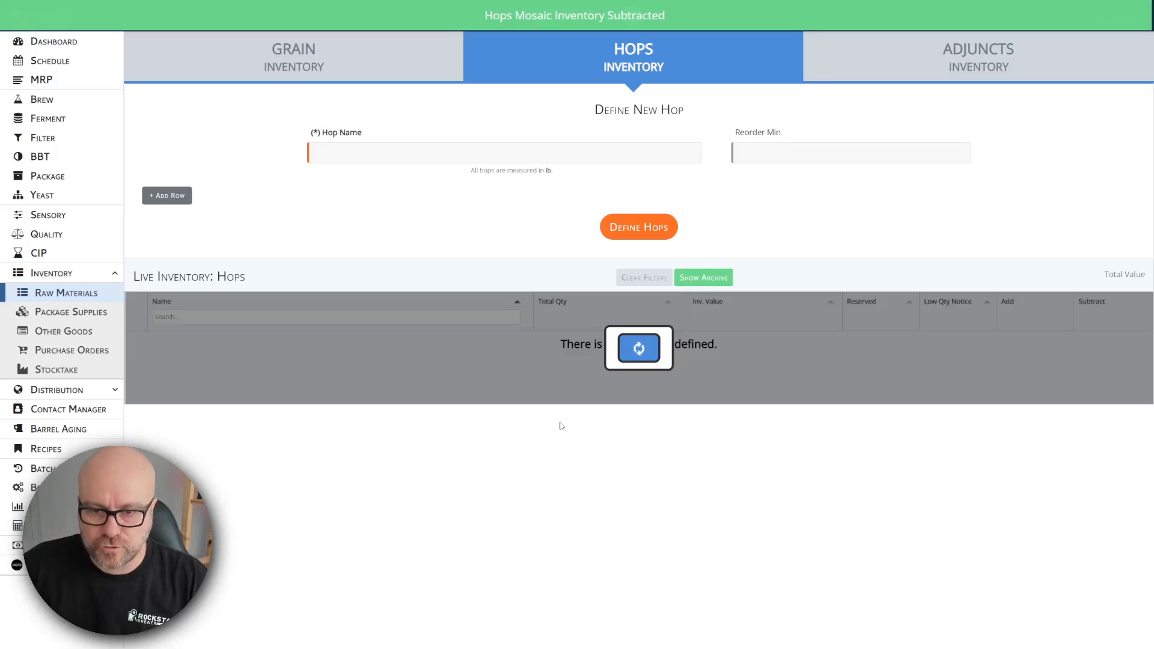
- Edit the newest subtraction in the Mosaic history, assigning it to brand South African Lion Ale (40.00) and batch 20-SA-LA-03
scroll(579, 391, down, 6)
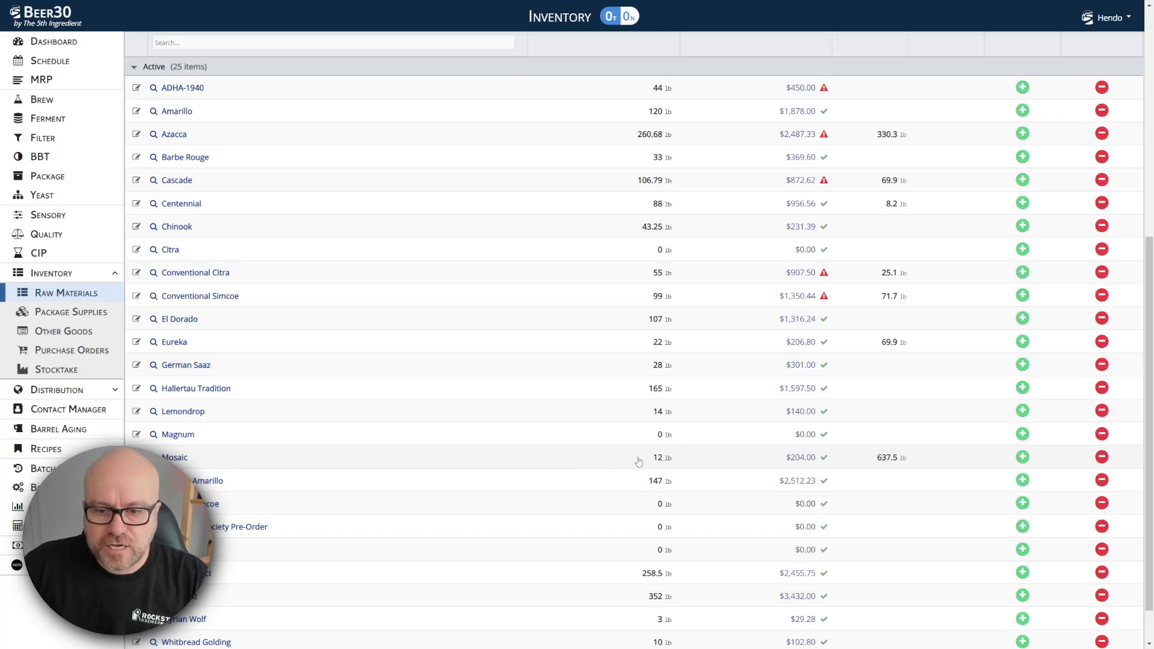
click(176, 458)
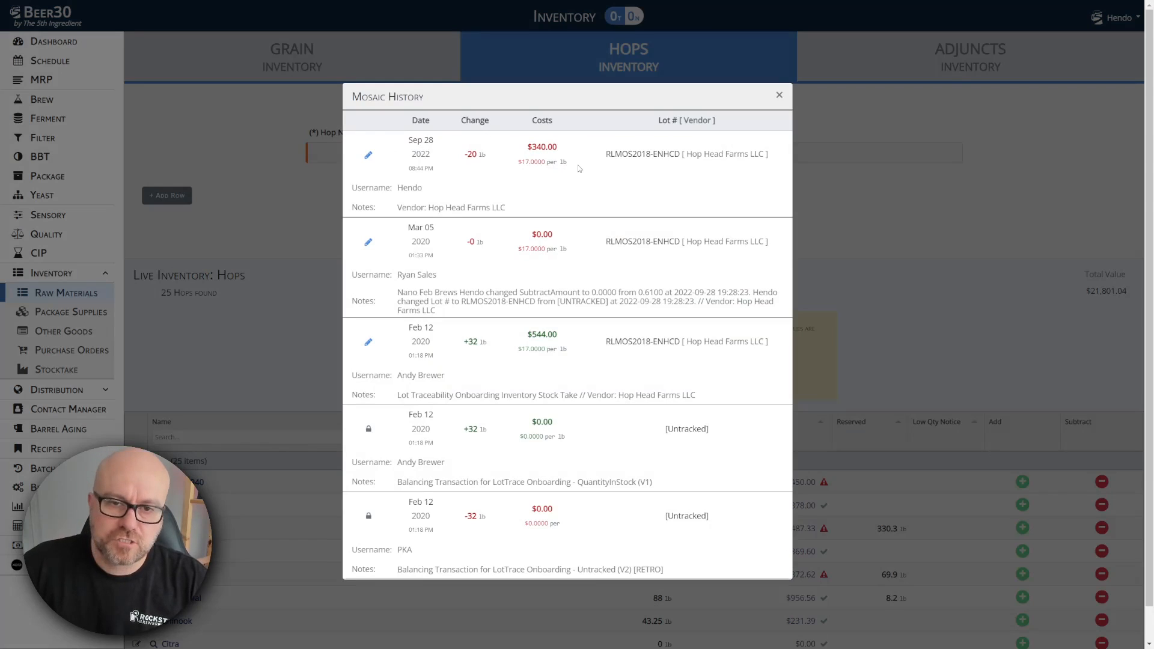
click(369, 155)
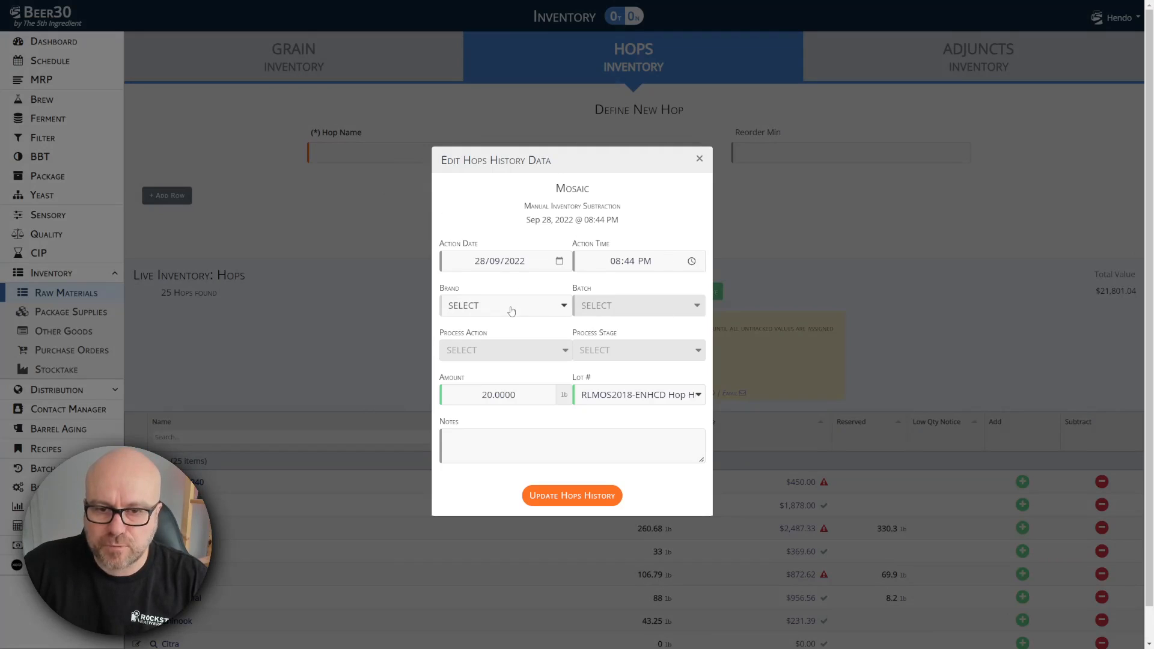
click(558, 305)
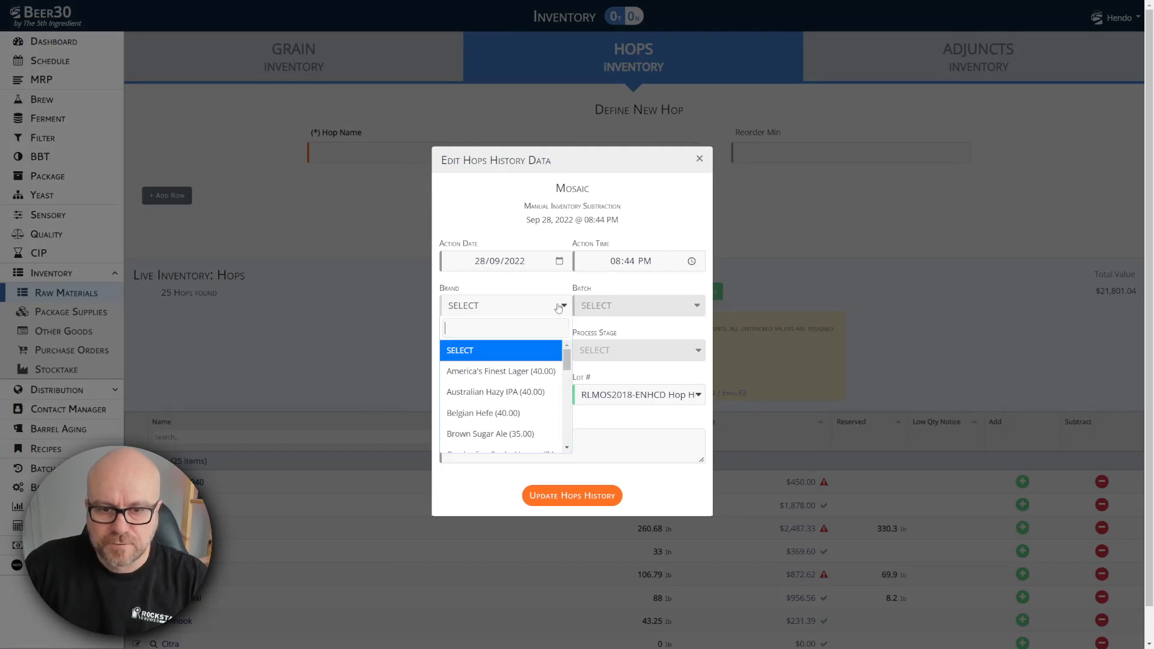
scroll(528, 370, down, 6)
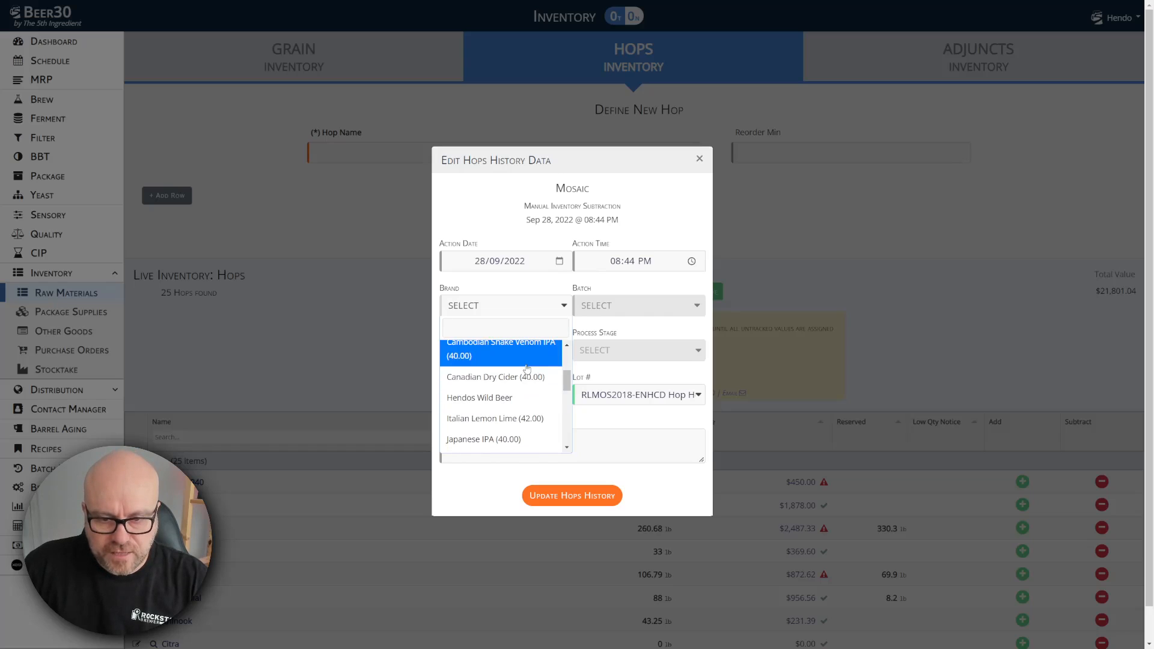
scroll(527, 370, down, 5)
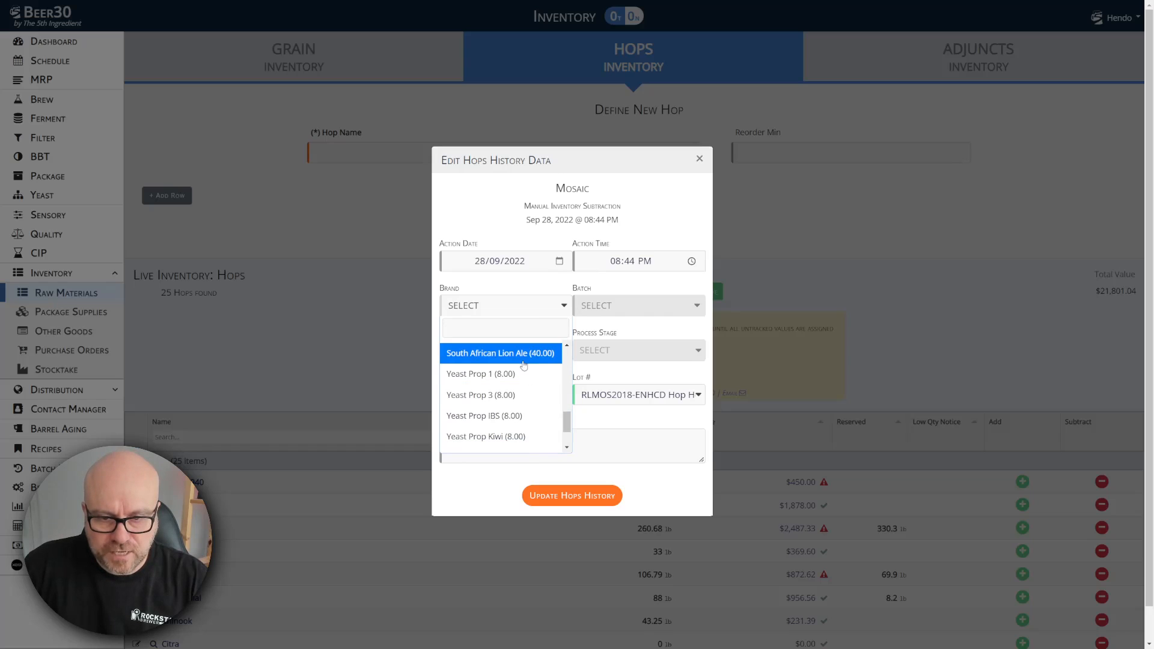
click(523, 363)
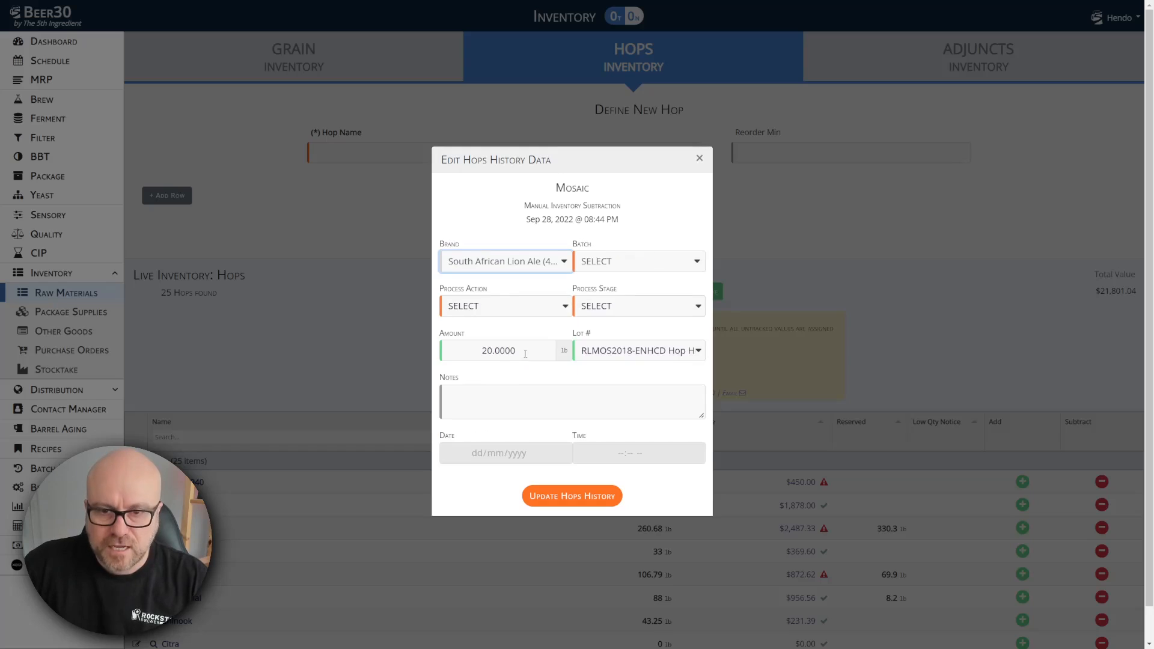
click(655, 268)
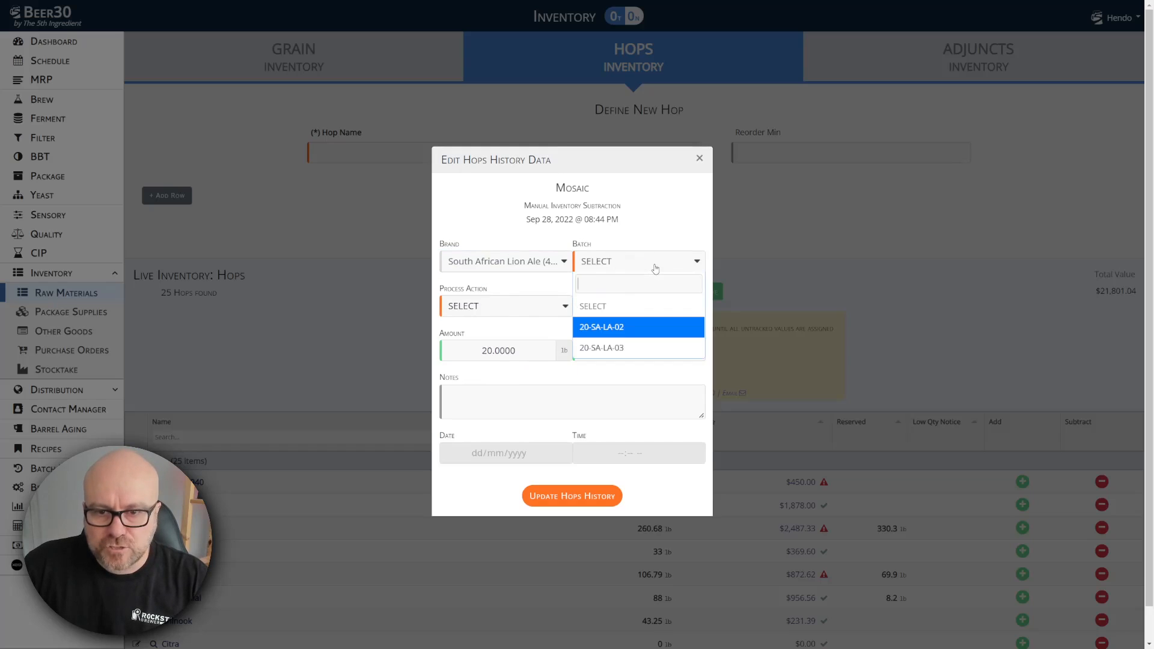
click(630, 353)
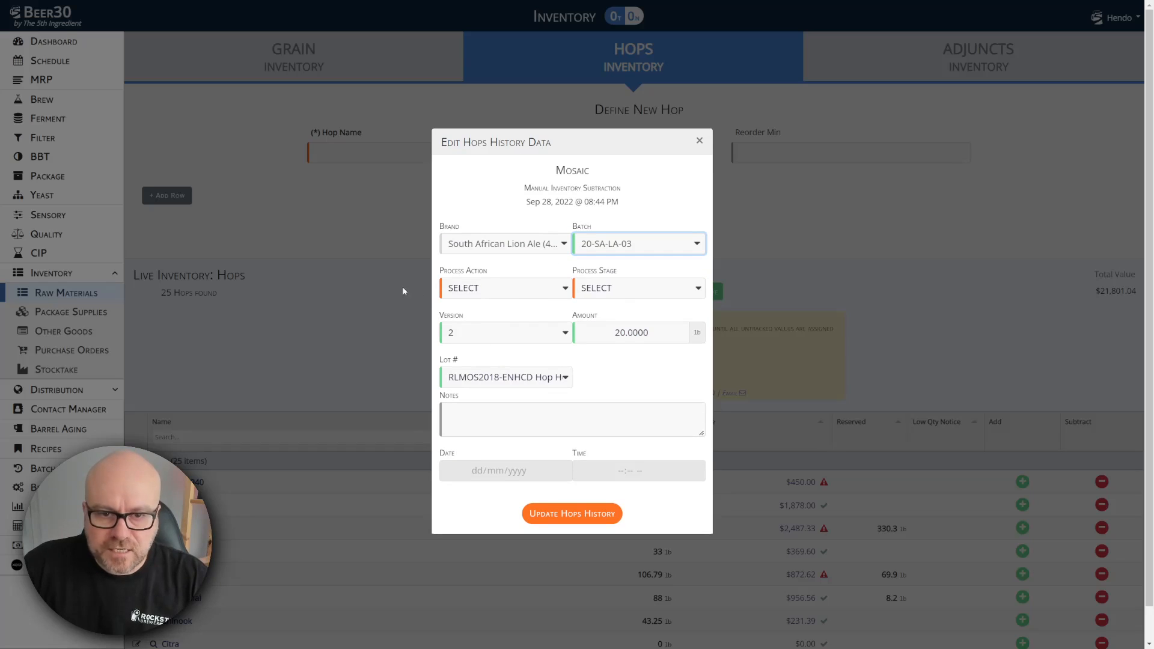
- Set the subtraction's process action to BREW, the process stage to Whirlpool and the subset to 1
click(514, 291)
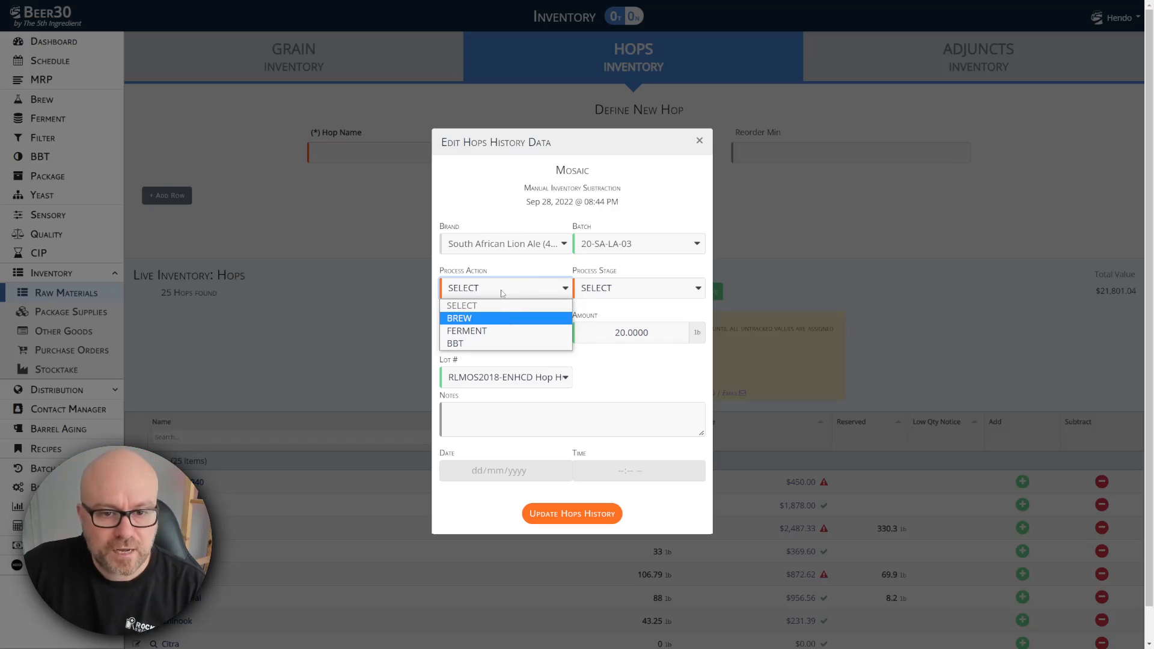
click(495, 323)
click(625, 262)
click(613, 317)
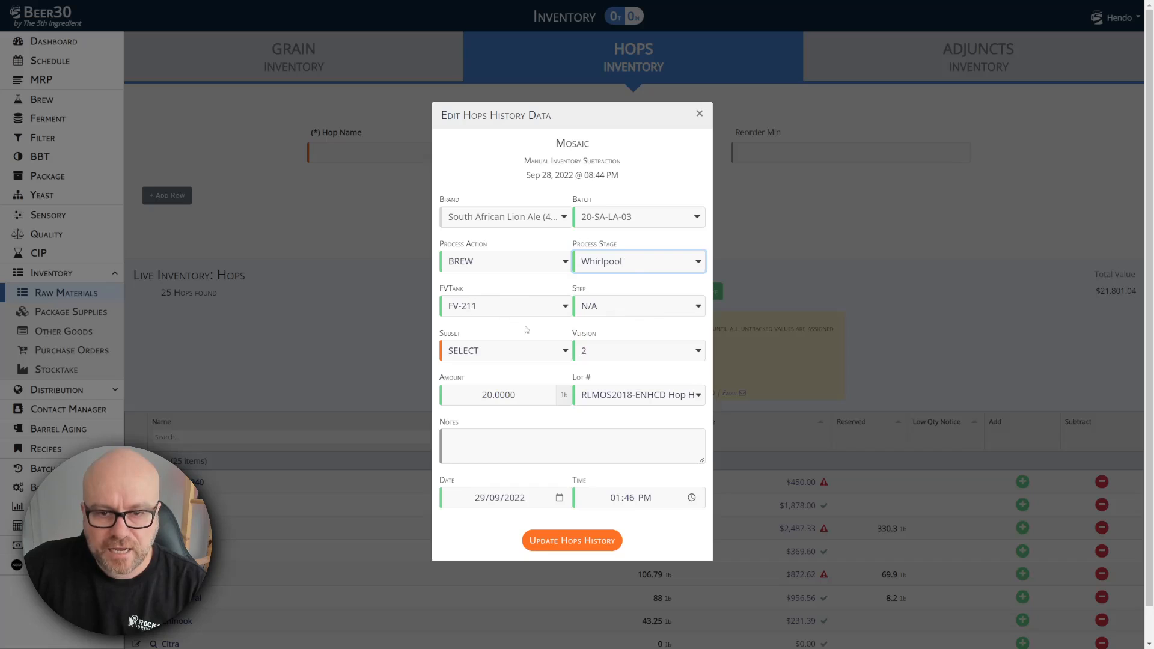
click(516, 357)
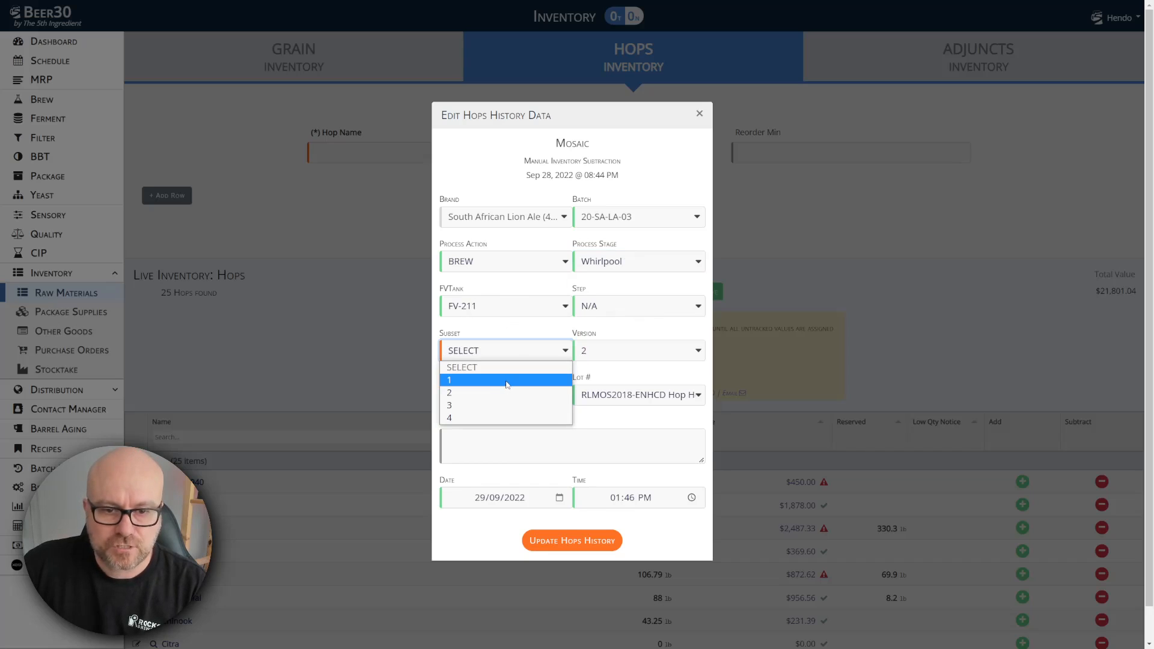
click(507, 380)
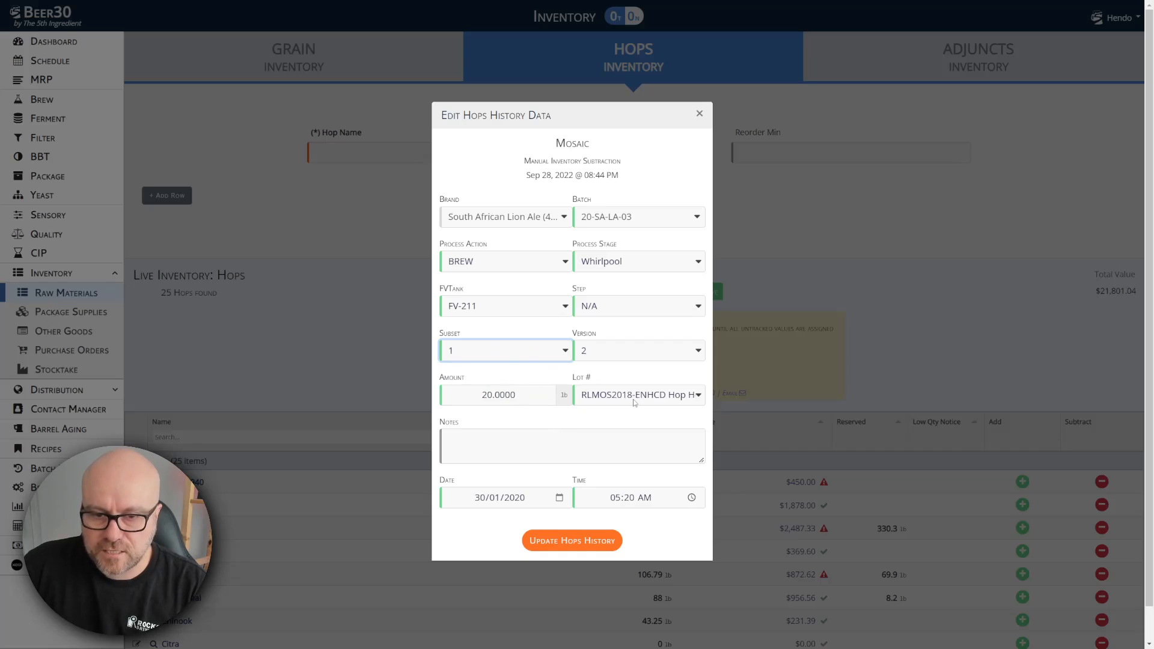
- Add the note "Forgot to enter this into Beer30 when I brewed. Sorry!", update the hops history and close the Mosaic history
click(549, 448)
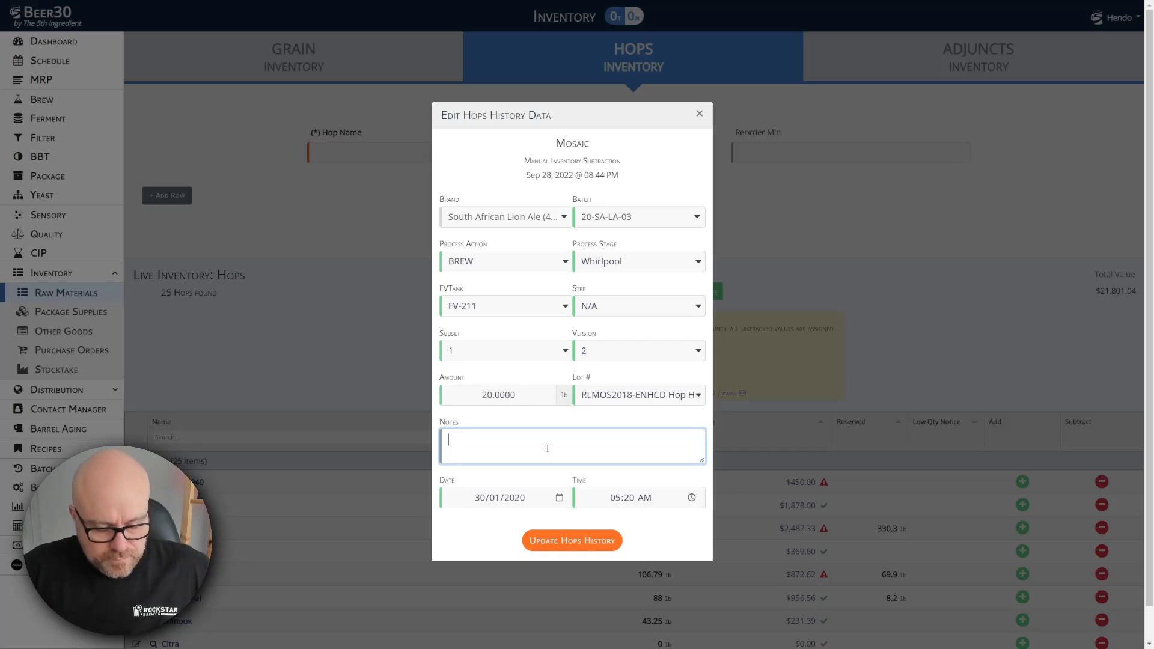
text(Forgo)
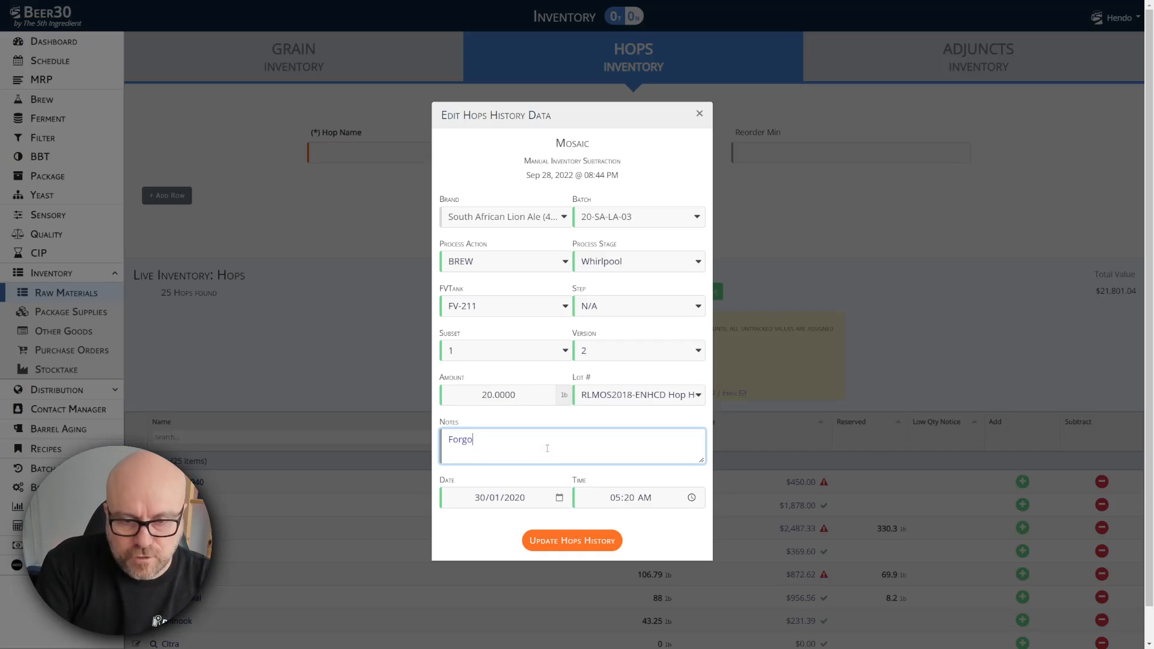
text(t to tnter this in)
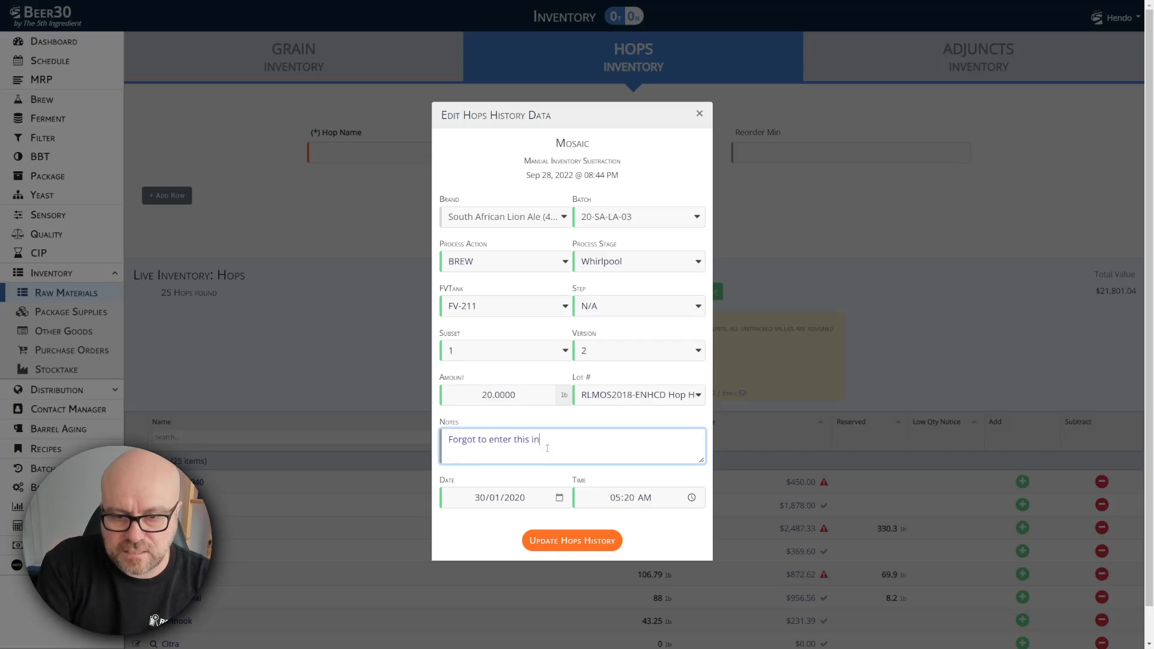
text(to Beer30 when)
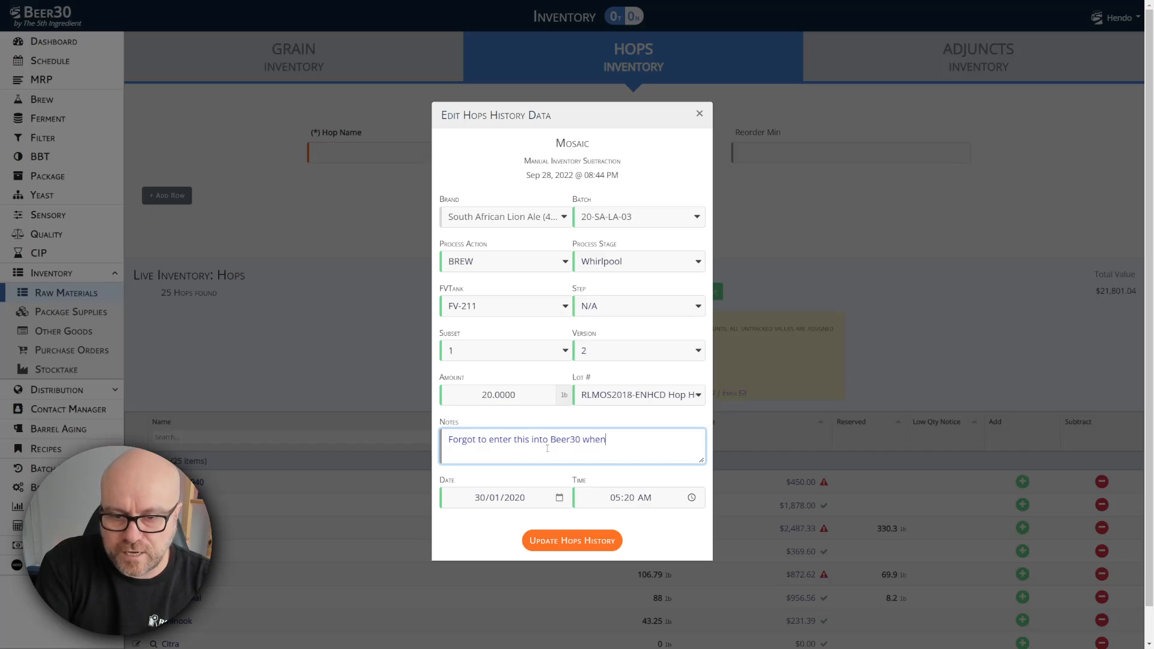
text( I brewed. )
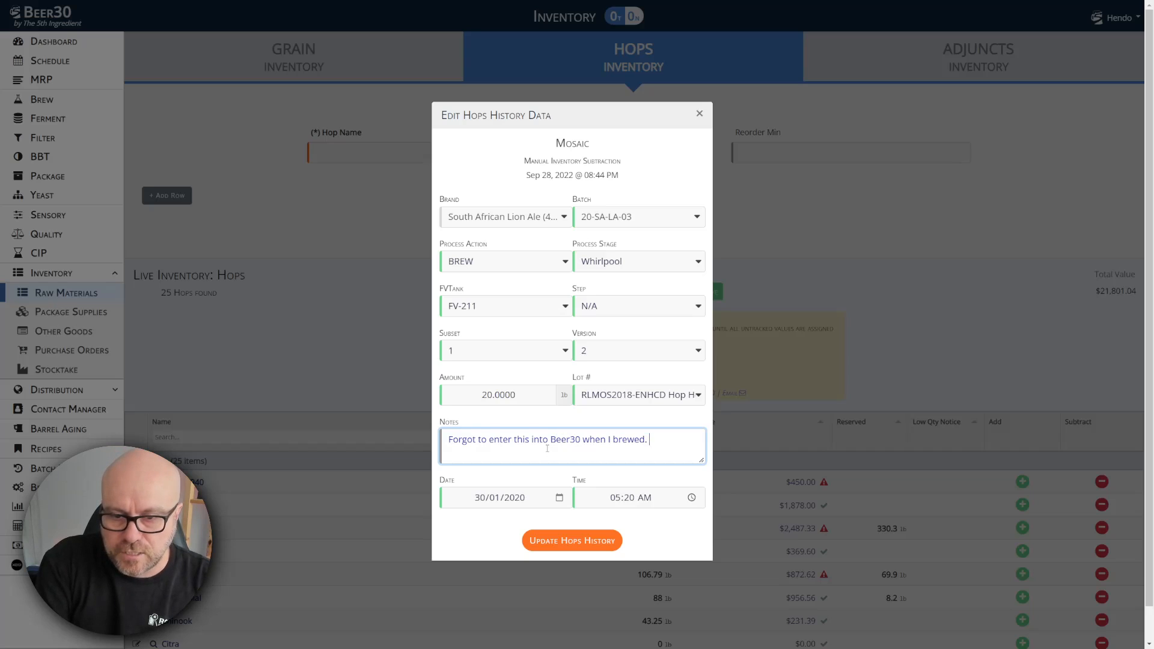
text( Sorry!)
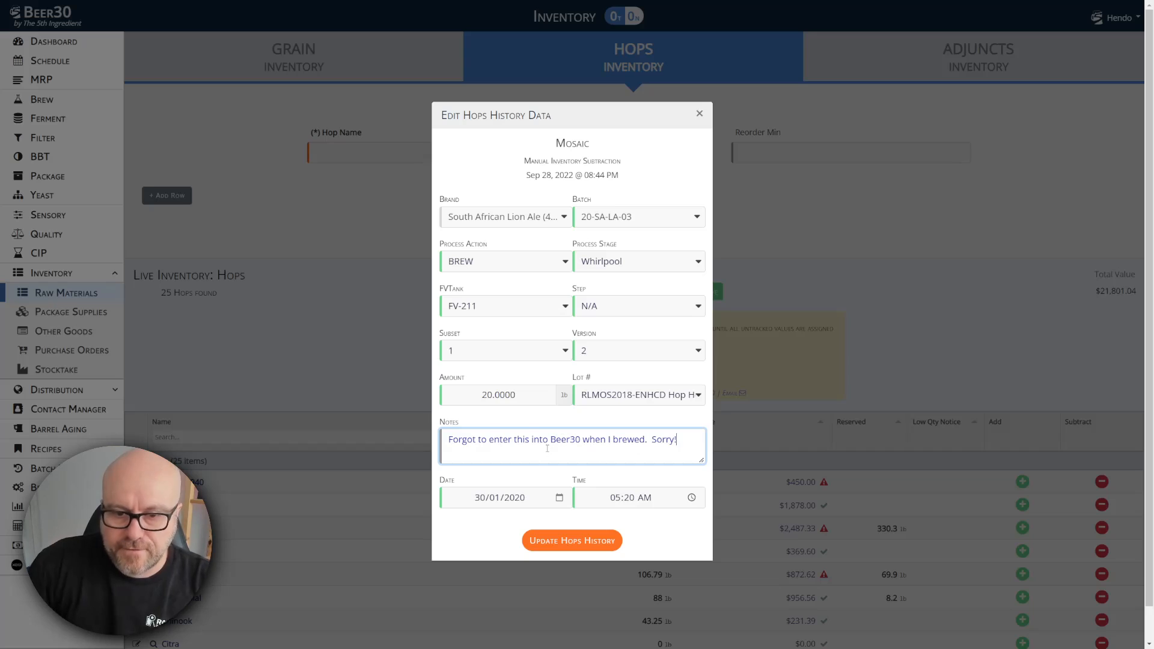
click(572, 540)
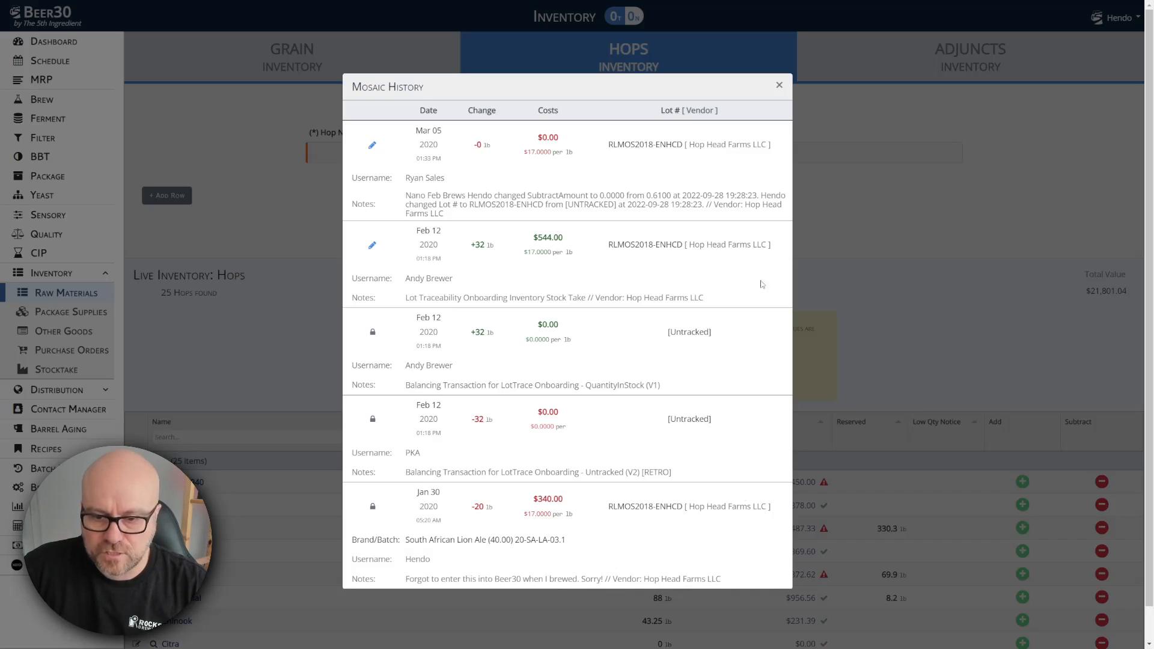
click(779, 87)
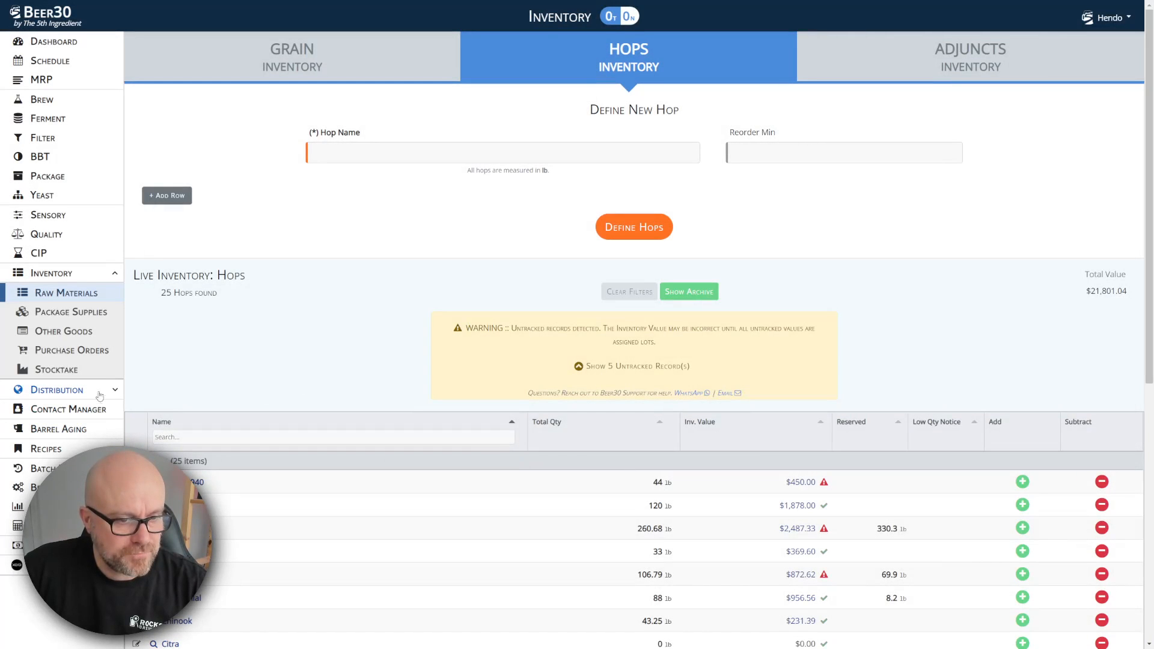
- Open the batch history of South African Lion Ale batch 20-SA-LA-03, showing only the Brew section
click(45, 468)
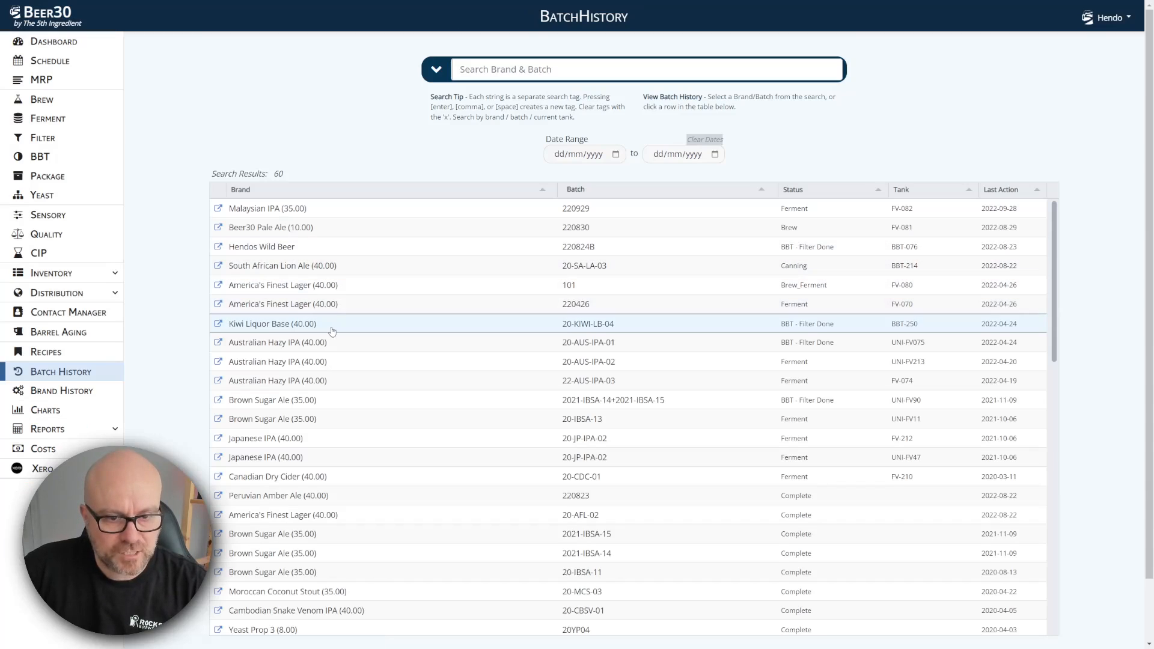
click(333, 268)
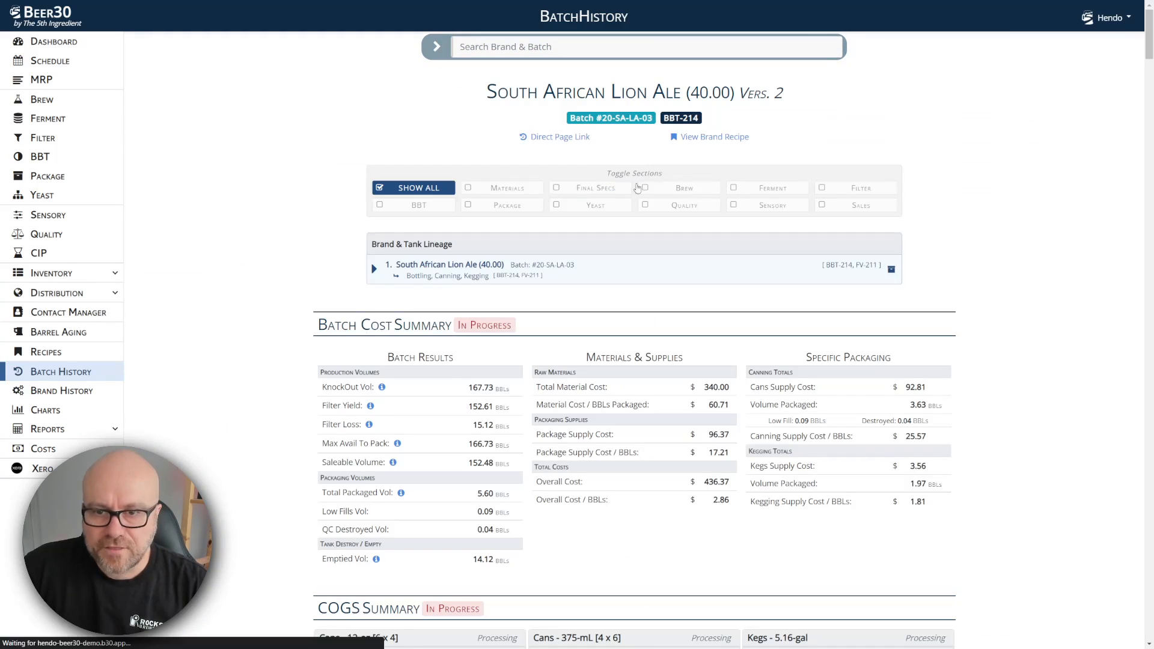
click(637, 188)
- Examine the hops substitutions in the brew history of subset 1, including the purchase details of the Mosaic lot
scroll(262, 265, down, 2)
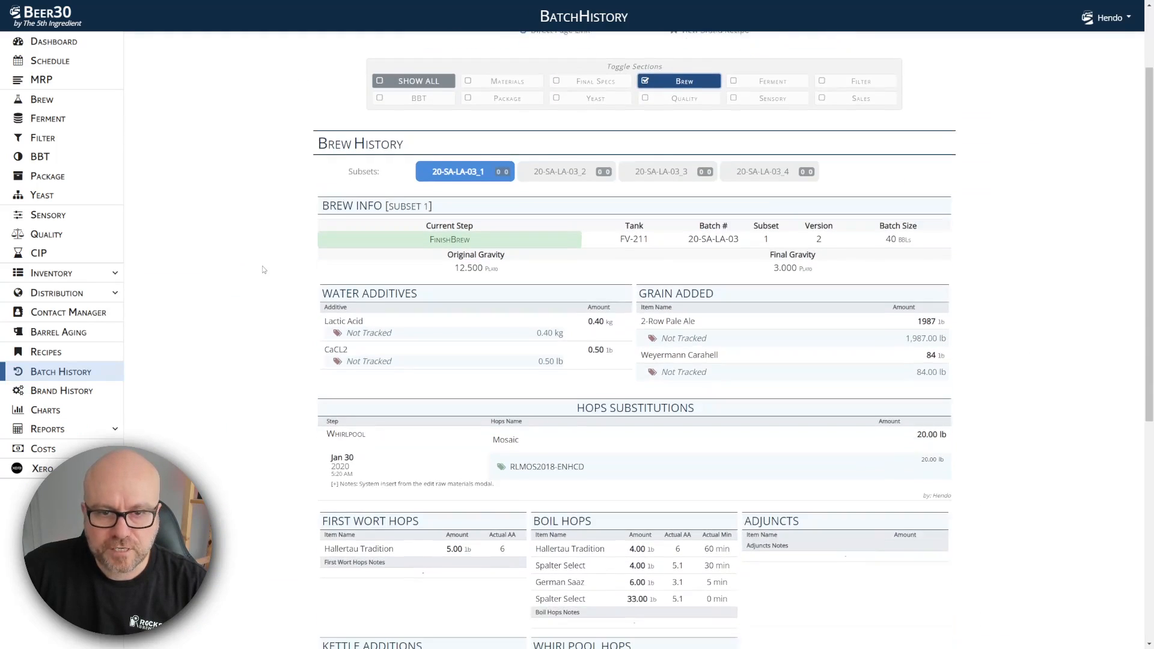
scroll(262, 269, down, 1)
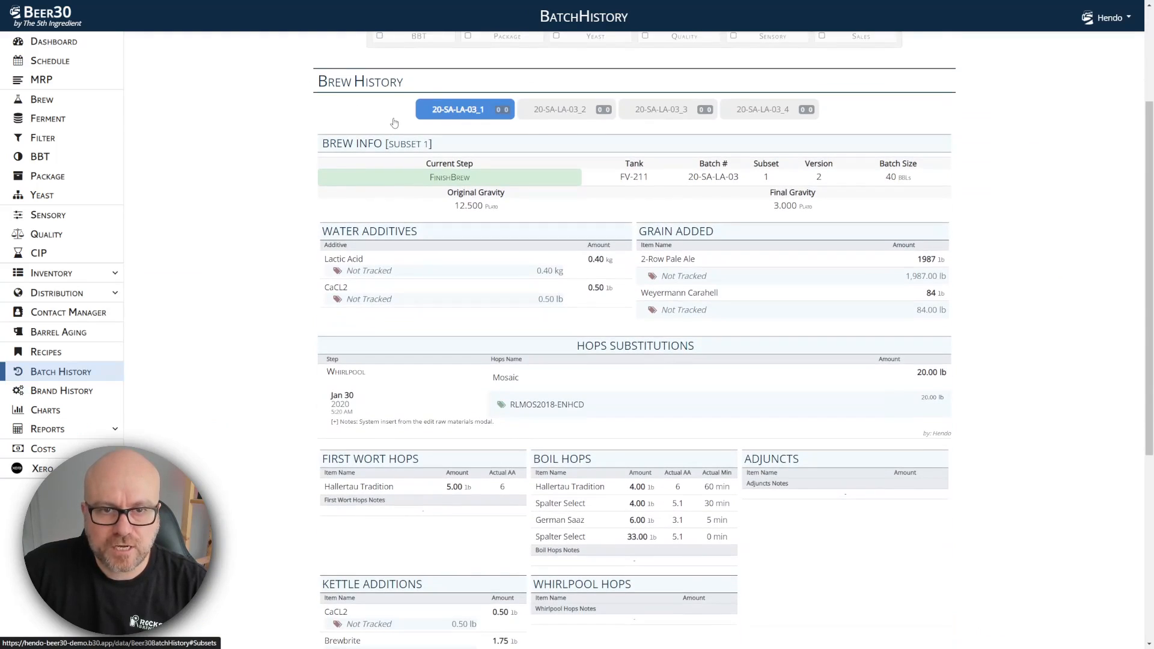
scroll(274, 240, down, 3)
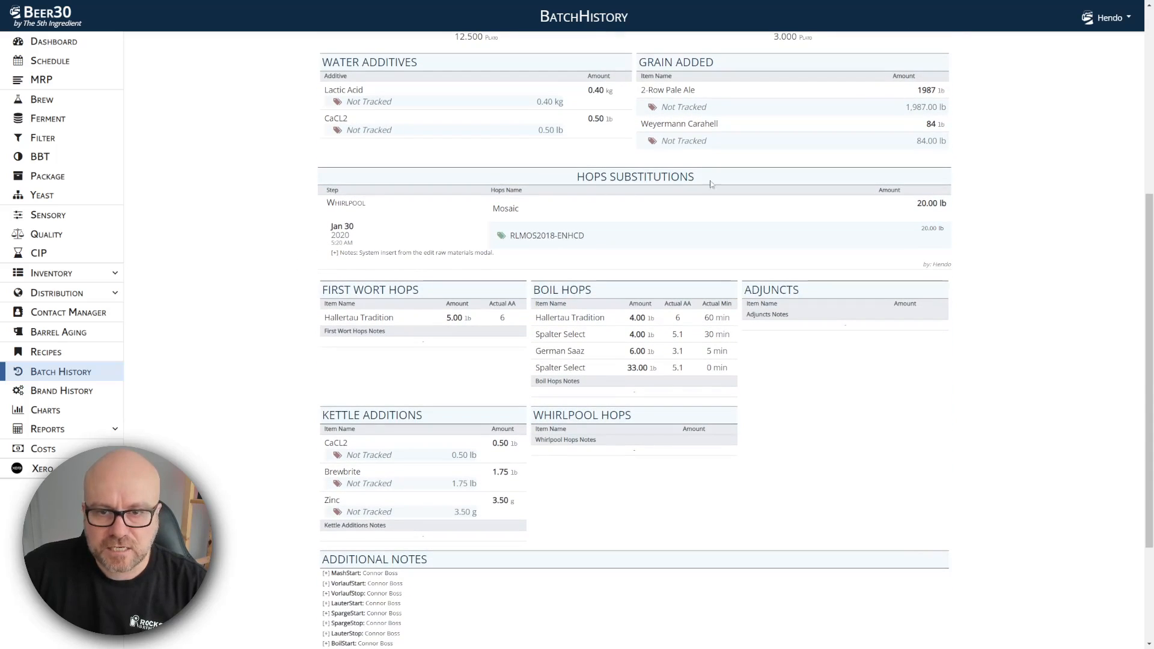
drag(562, 178, 808, 232)
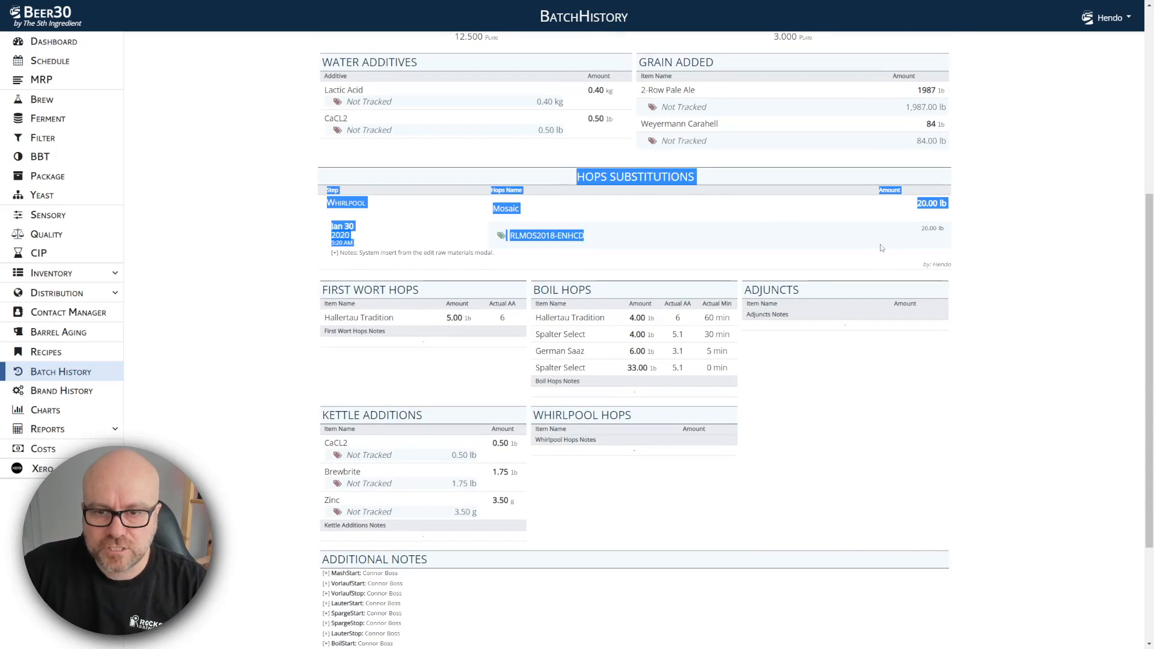
click(975, 248)
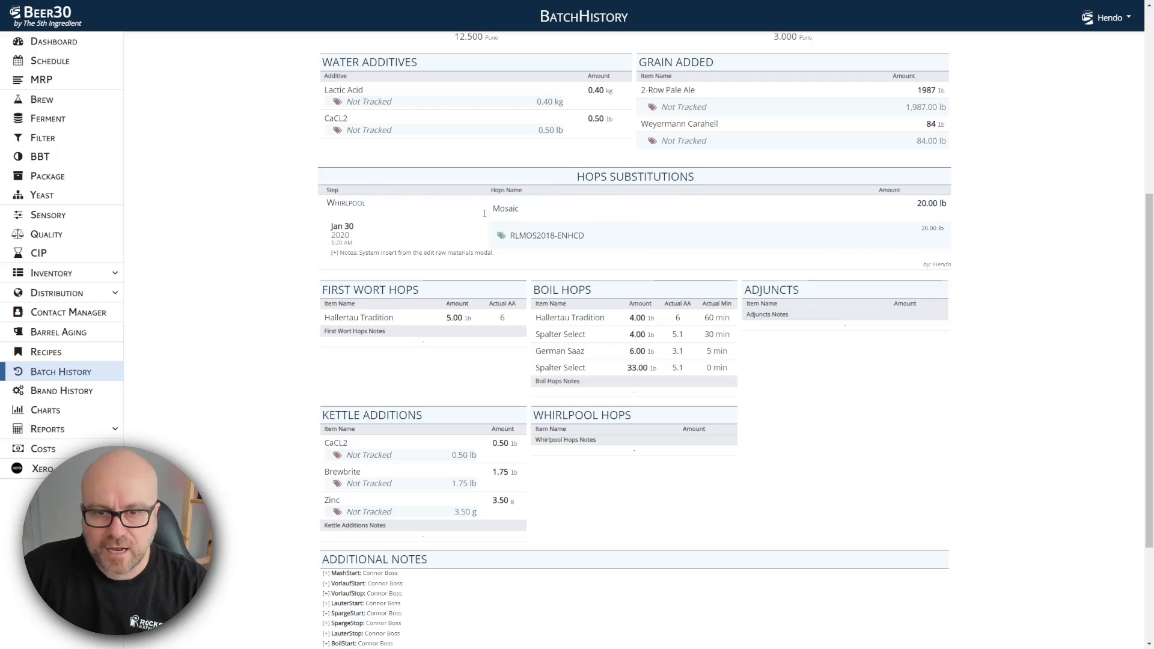
mouse_move(505, 236)
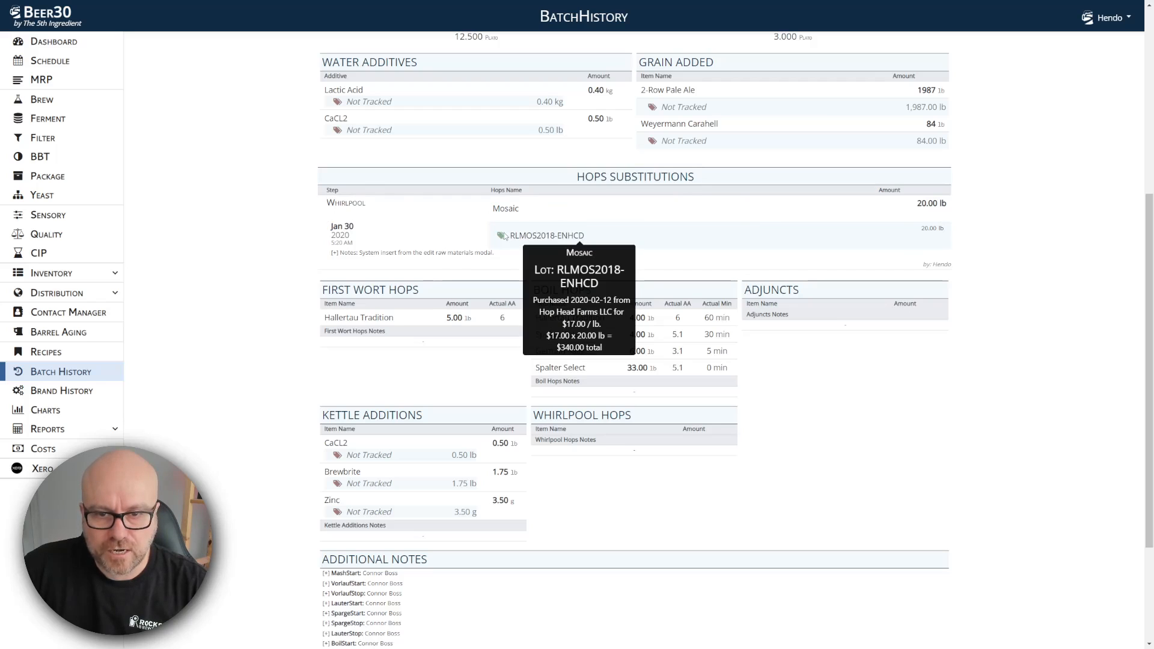